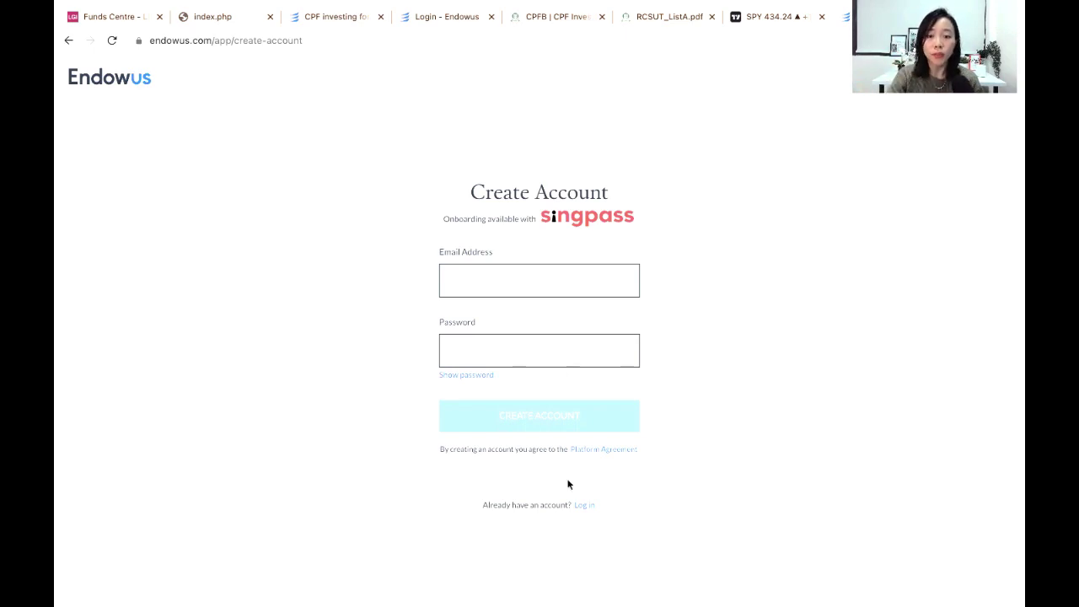
Step: Log in to the existing account instead of creating one, and look over the investment dashboard
{"action": "left_click", "coordinate": [582, 505]}
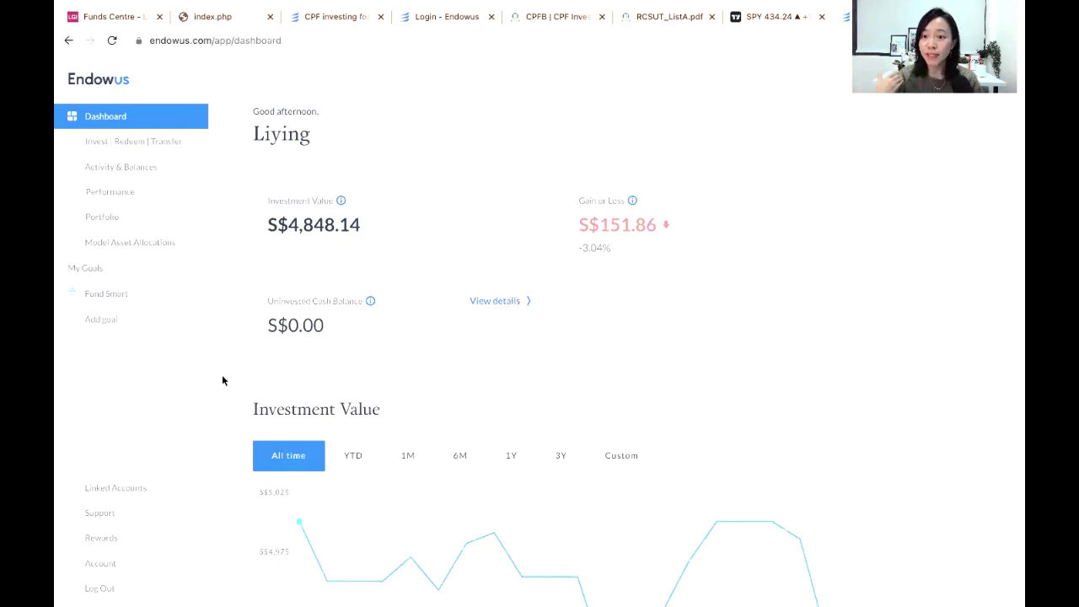
{"action": "scroll", "coordinate": [613, 286], "scroll_direction": "up", "scroll_amount": 2}
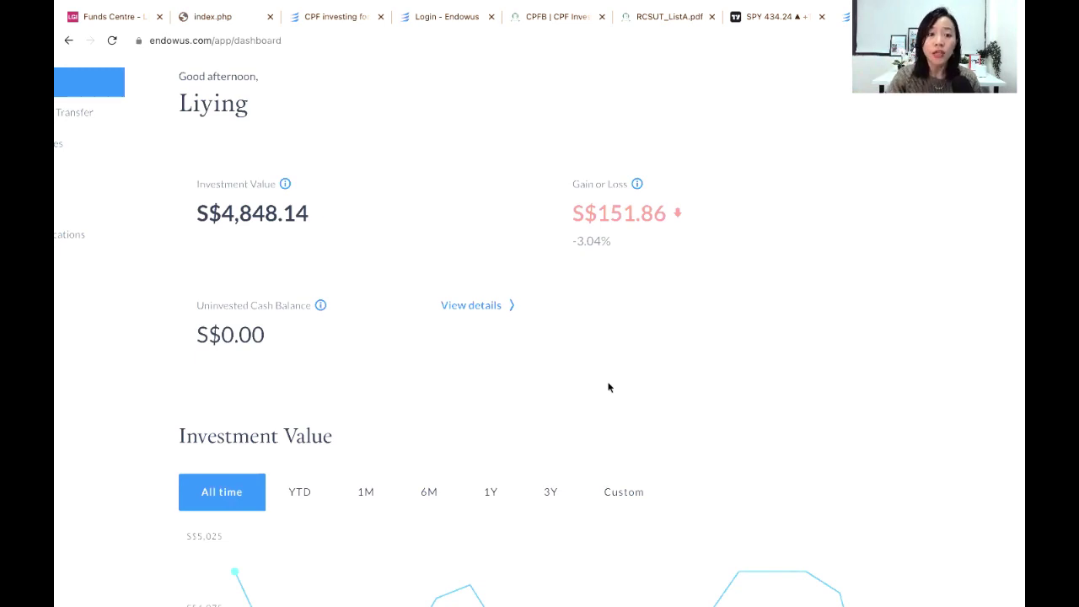
{"action": "scroll", "coordinate": [609, 387], "scroll_direction": "down", "scroll_amount": 3}
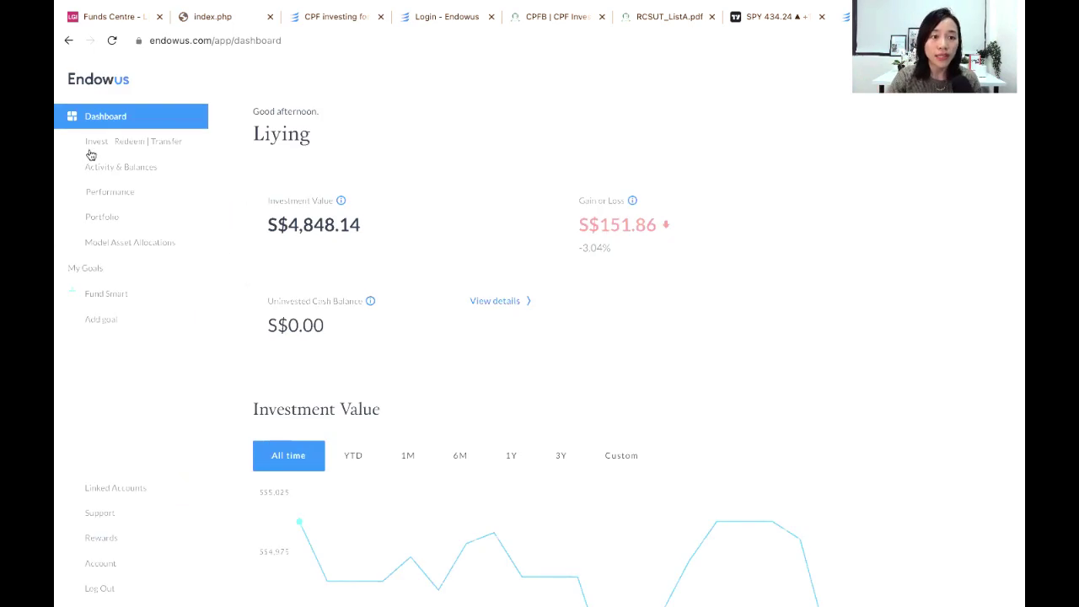
Step: Start a new investment and add a new goal for it
{"action": "left_click", "coordinate": [131, 150]}
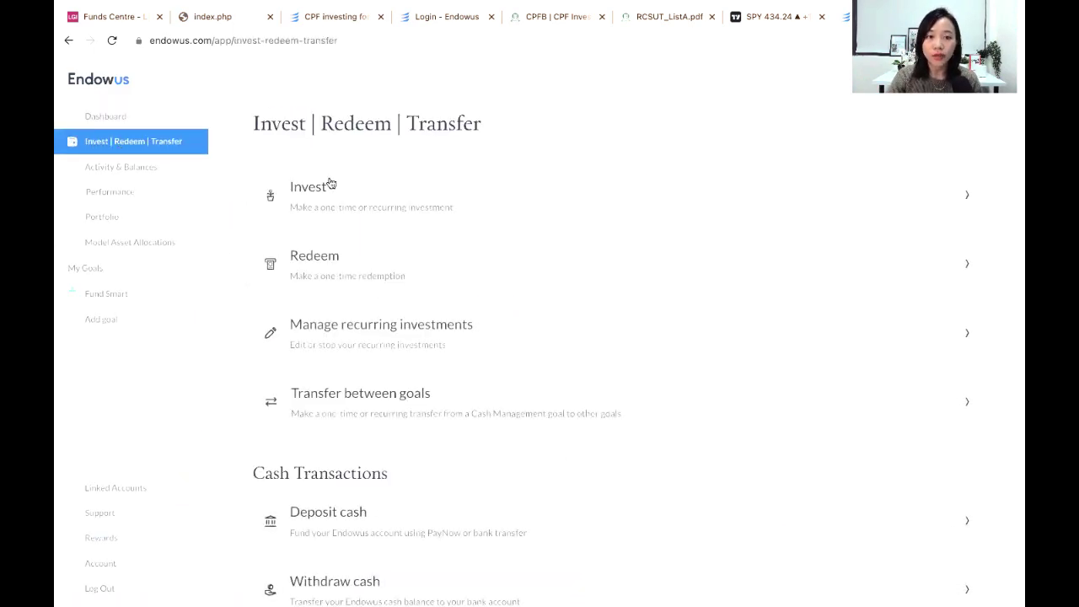
{"action": "left_click", "coordinate": [378, 206]}
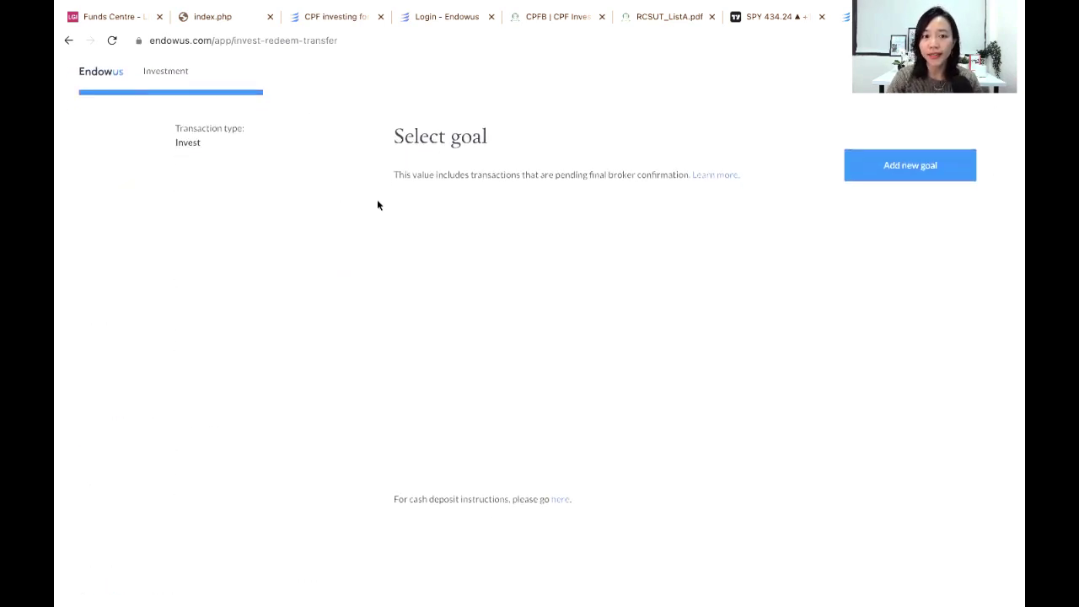
{"action": "left_click", "coordinate": [880, 173]}
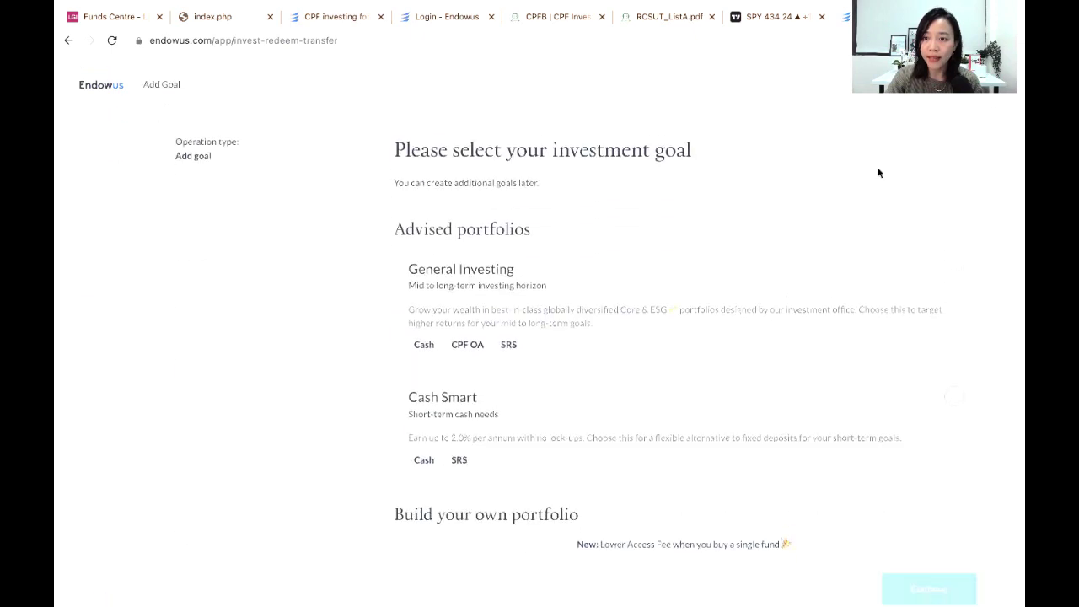
Step: Review the available goal types and choose Fund Smart for building your own portfolio
{"action": "scroll", "coordinate": [323, 393], "scroll_direction": "down", "scroll_amount": 2}
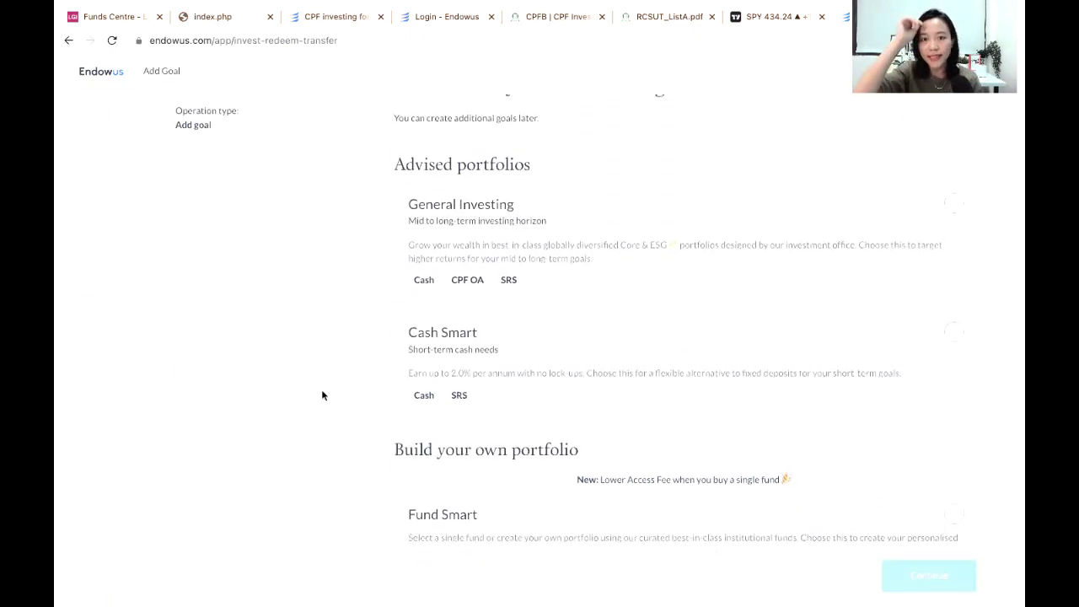
{"action": "scroll", "coordinate": [323, 395], "scroll_direction": "up", "scroll_amount": 2}
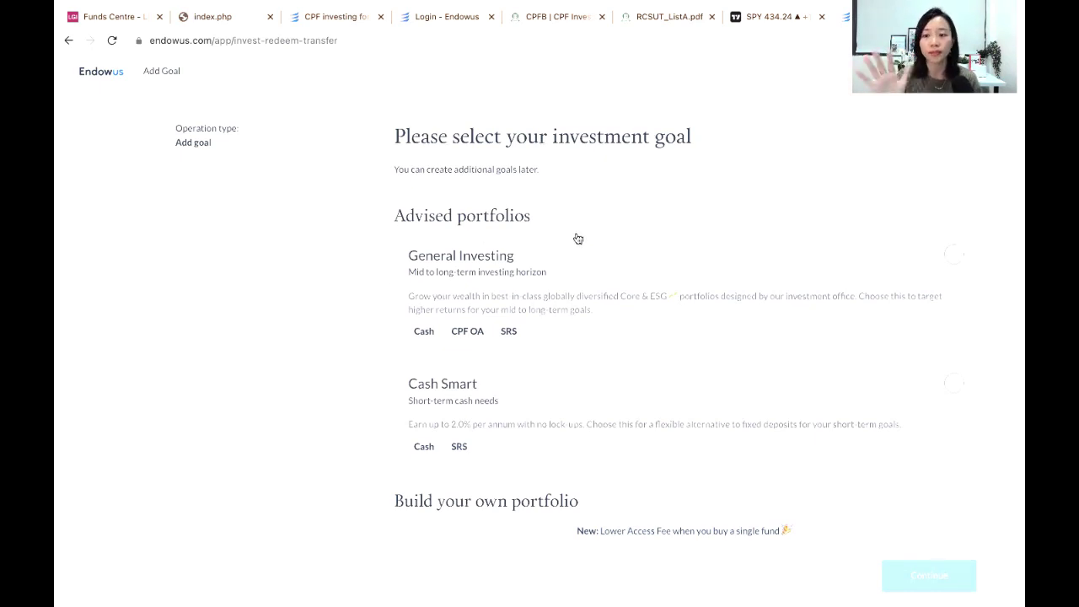
{"action": "scroll", "coordinate": [579, 240], "scroll_direction": "down", "scroll_amount": 3}
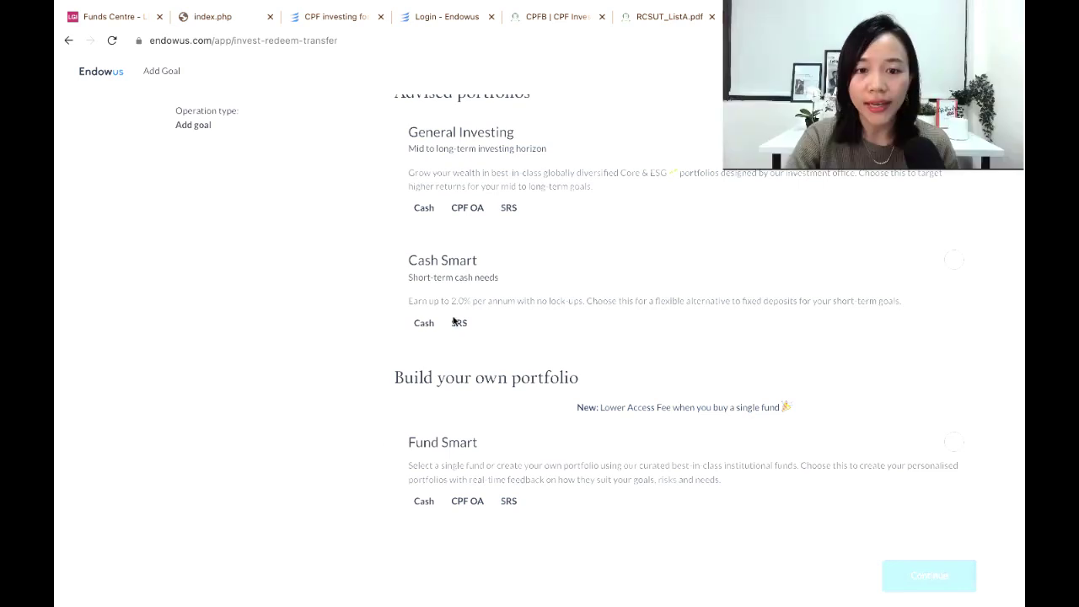
{"action": "left_click", "coordinate": [952, 447]}
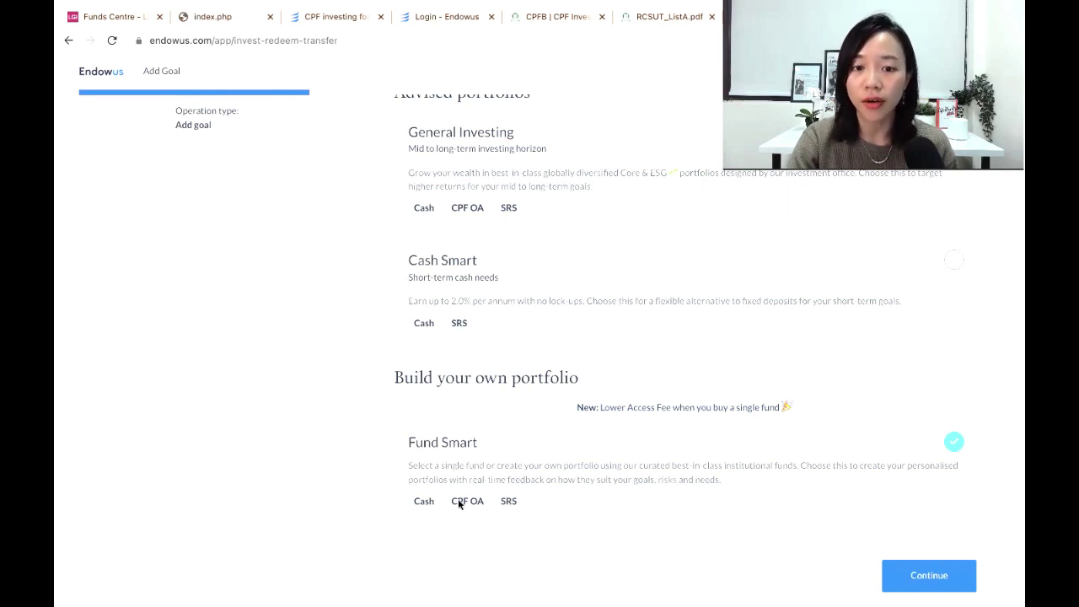
{"action": "left_click", "coordinate": [915, 589]}
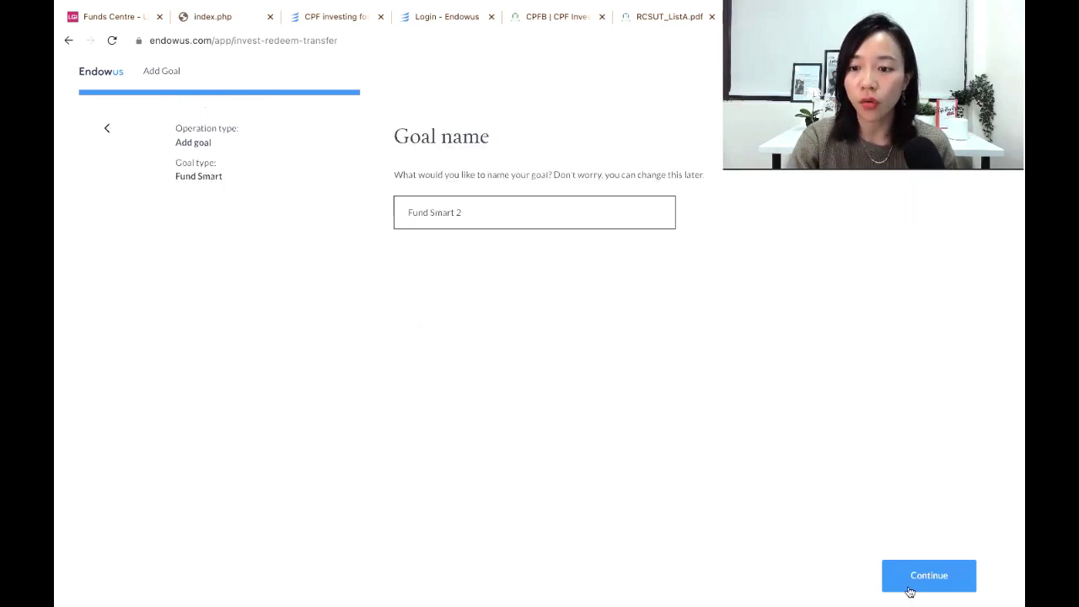
Step: Name the goal "Fund Smart S&P 500" and proceed to the portfolio setup
{"action": "left_click", "coordinate": [492, 209]}
{"action": "key", "text": "BackSpace"}
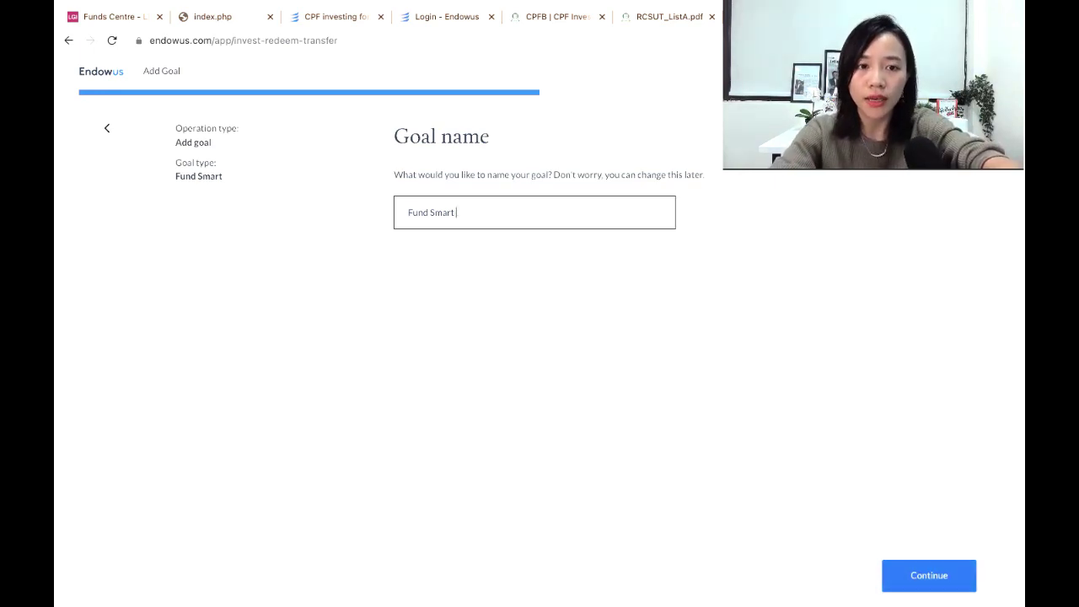
{"action": "type", "text": "S&P 500"}
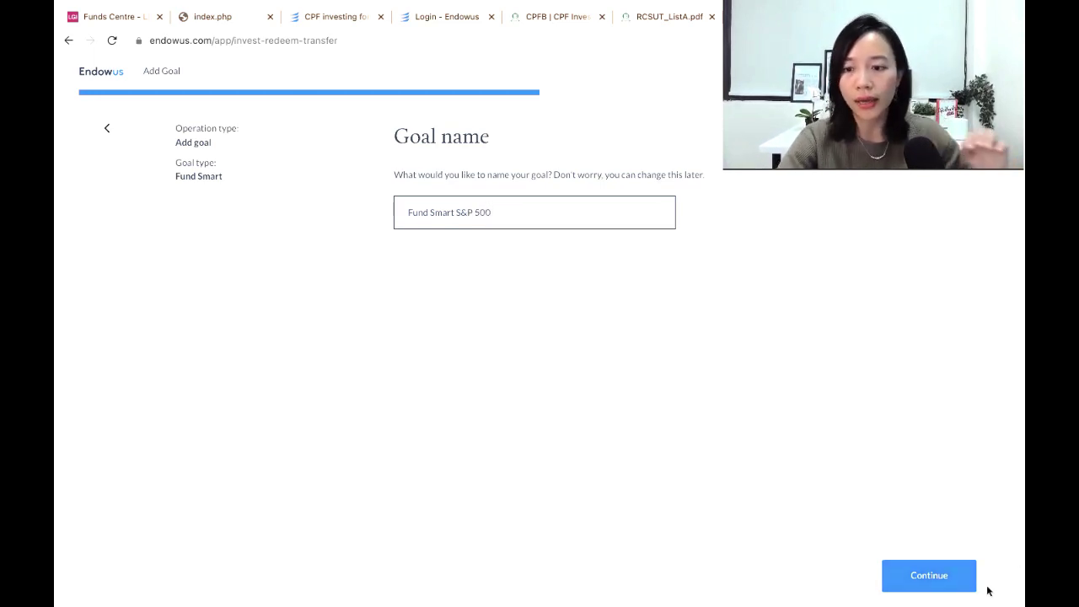
{"action": "left_click", "coordinate": [928, 576]}
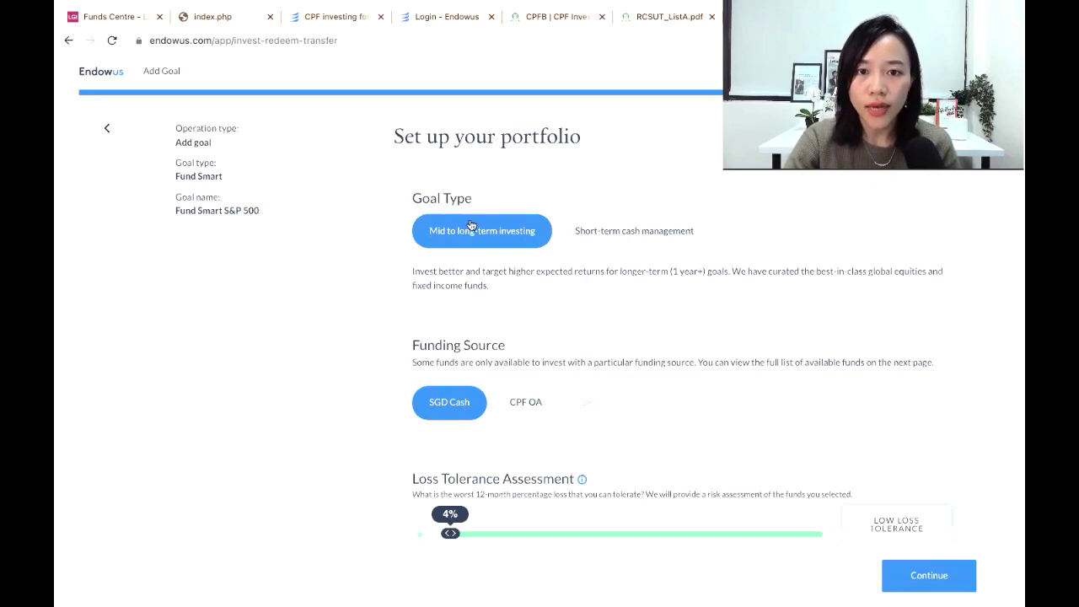
Step: Set the funding source to CPF OA and the loss tolerance to 40%, and proceed to fund selection
{"action": "scroll", "coordinate": [496, 321], "scroll_direction": "down", "scroll_amount": 1}
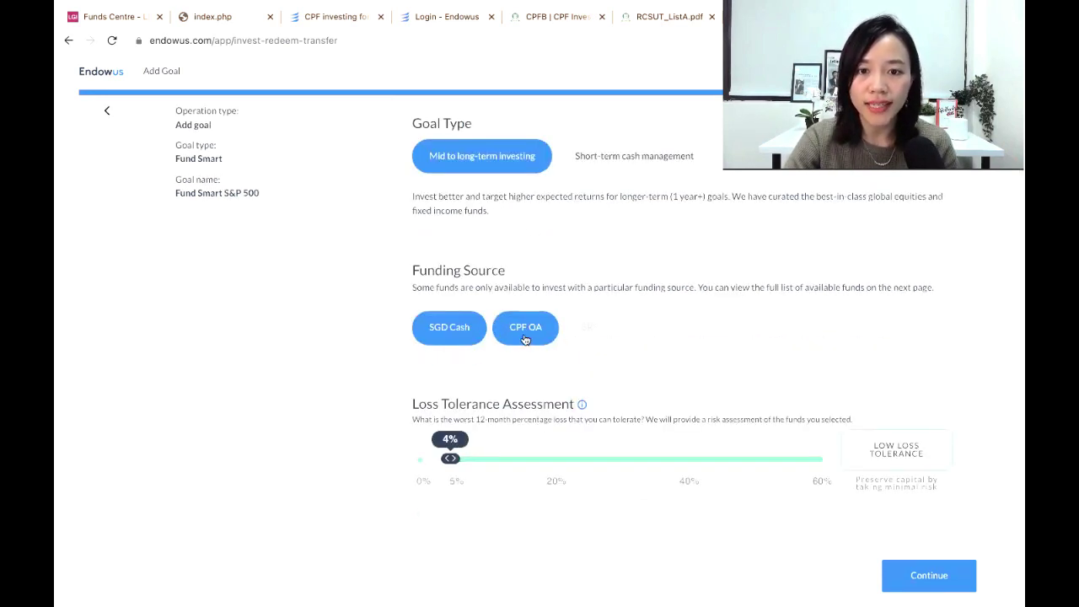
{"action": "left_click", "coordinate": [524, 338]}
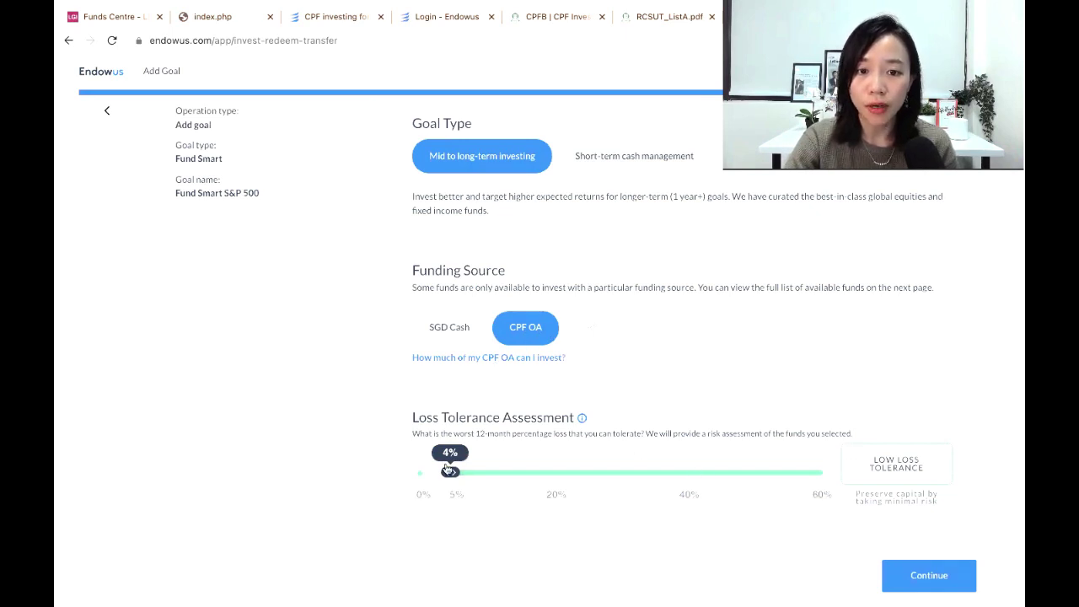
{"action": "left_click_drag", "start_coordinate": [453, 475], "coordinate": [690, 474]}
{"action": "scroll", "coordinate": [810, 506], "scroll_direction": "down", "scroll_amount": 1}
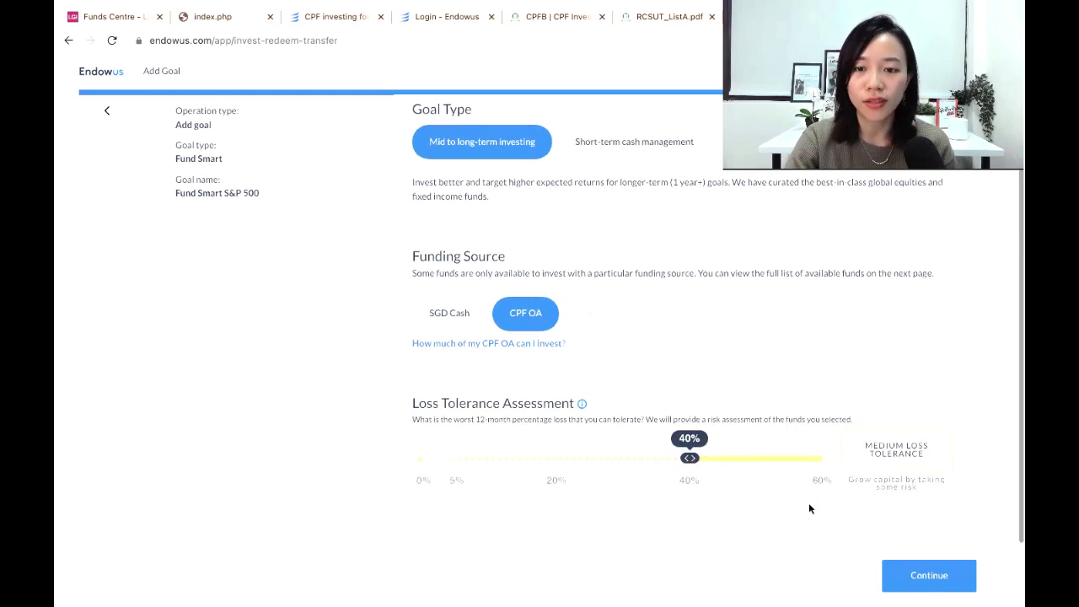
{"action": "left_click", "coordinate": [919, 581]}
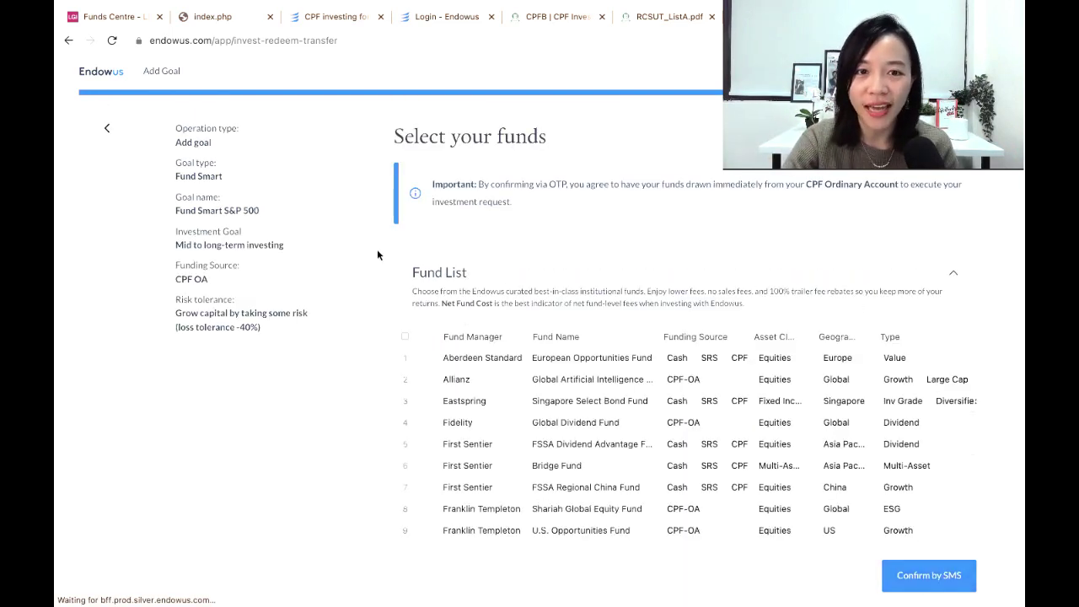
Step: Browse the fund list and mark Lion Global's Infinity U.S 500 Stock Index fund
{"action": "scroll", "coordinate": [653, 439], "scroll_direction": "down", "scroll_amount": 3}
{"action": "scroll", "coordinate": [606, 385], "scroll_direction": "up", "scroll_amount": 3}
{"action": "scroll", "coordinate": [607, 385], "scroll_direction": "down", "scroll_amount": 2}
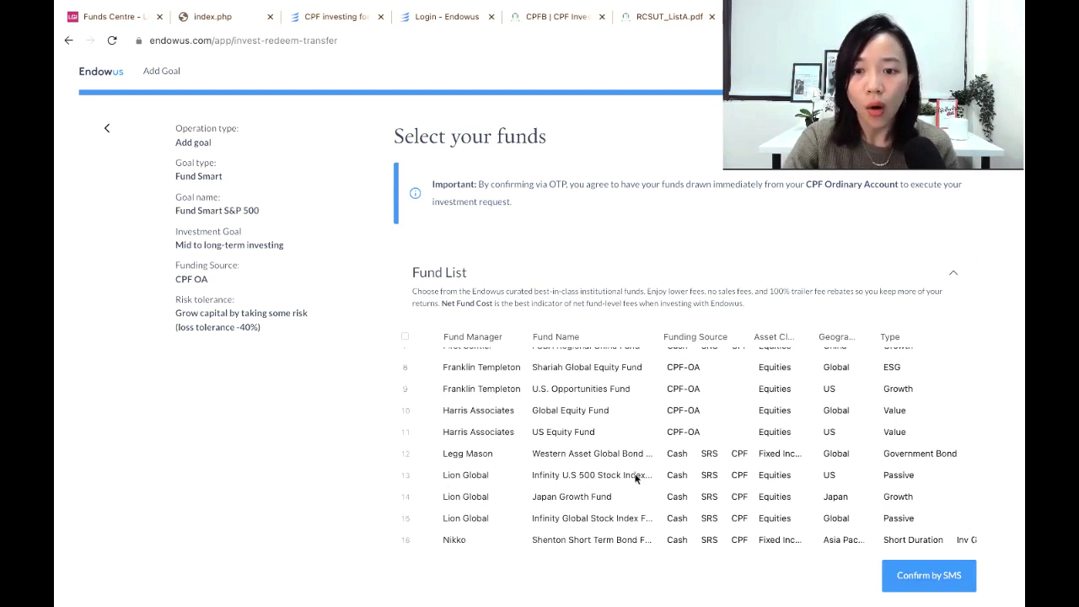
{"action": "left_click", "coordinate": [405, 478]}
{"action": "scroll", "coordinate": [591, 477], "scroll_direction": "down", "scroll_amount": 2}
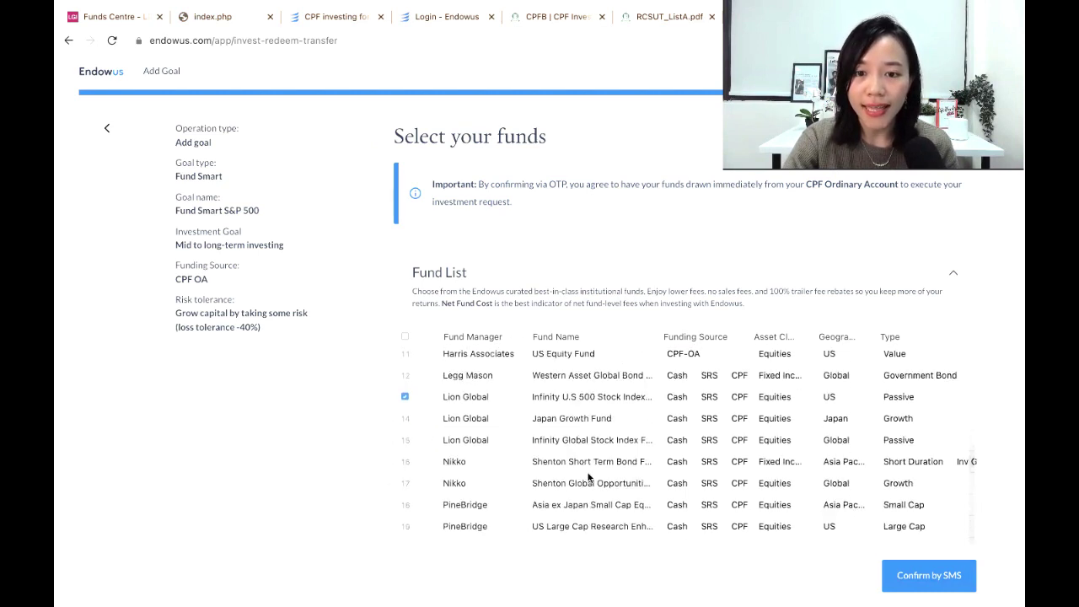
Step: Go to Fund Selection, search for "500" and choose LionGlobal Infinity U.S 500 Stock Index Fund as the portfolio's fund
{"action": "left_click", "coordinate": [907, 588]}
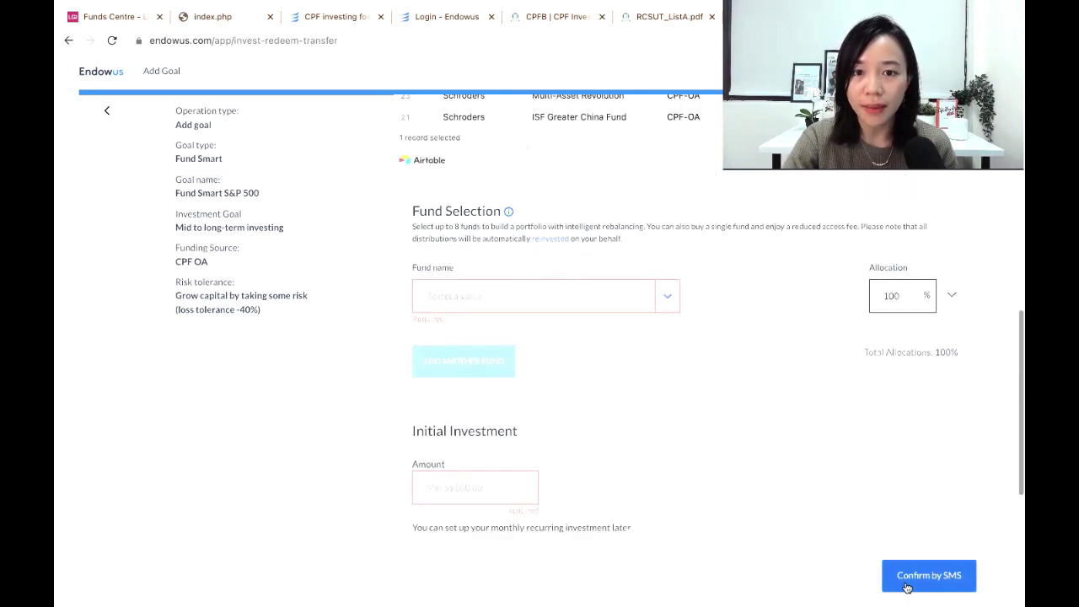
{"action": "left_click", "coordinate": [474, 300]}
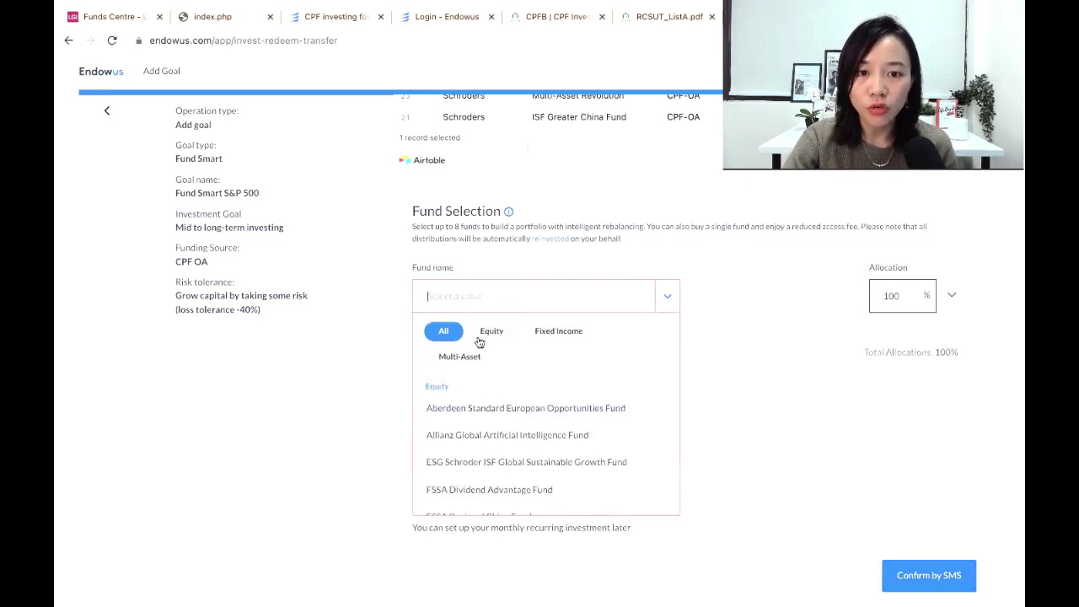
{"action": "type", "text": "500"}
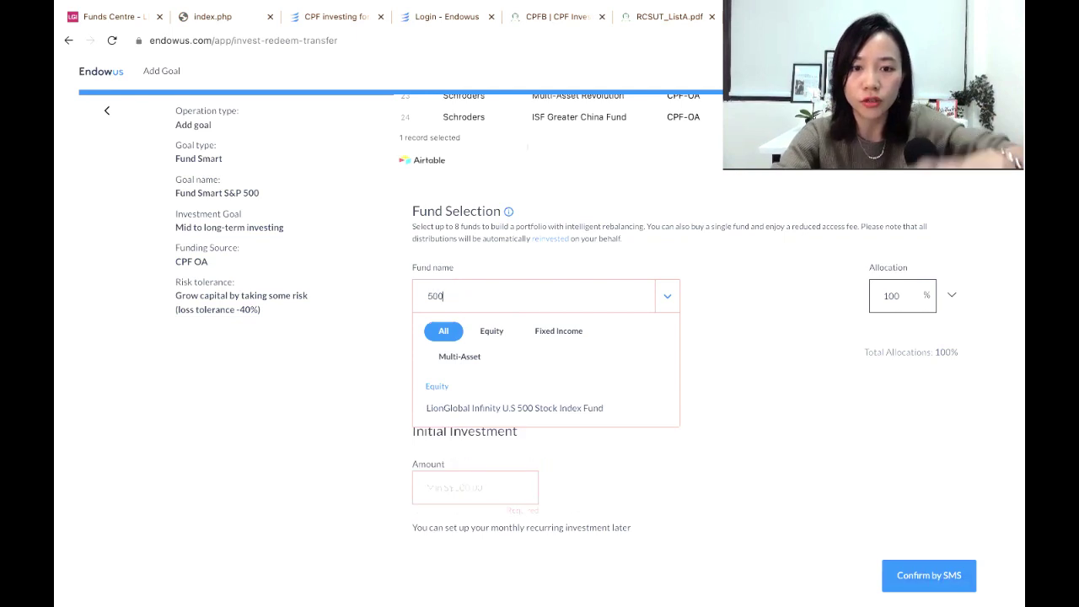
{"action": "left_click", "coordinate": [494, 410]}
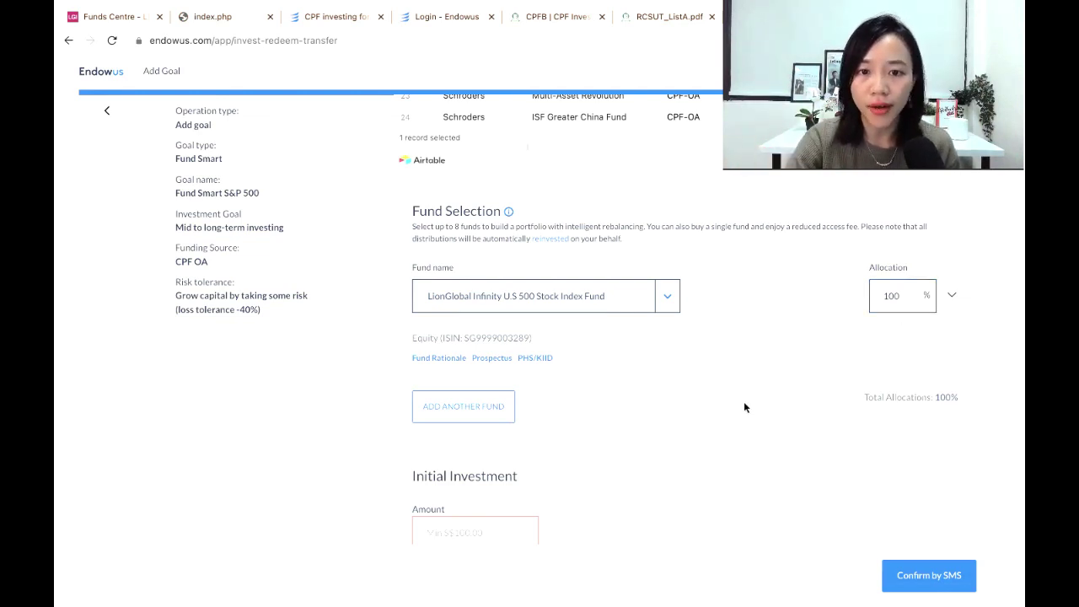
Step: Set the initial investment to S$15,000 and confirm there are no material changes to the information provided
{"action": "scroll", "coordinate": [658, 418], "scroll_direction": "down", "scroll_amount": 2}
{"action": "left_click", "coordinate": [477, 366]}
{"action": "type", "text": "15,000"}
{"action": "left_click", "coordinate": [592, 361]}
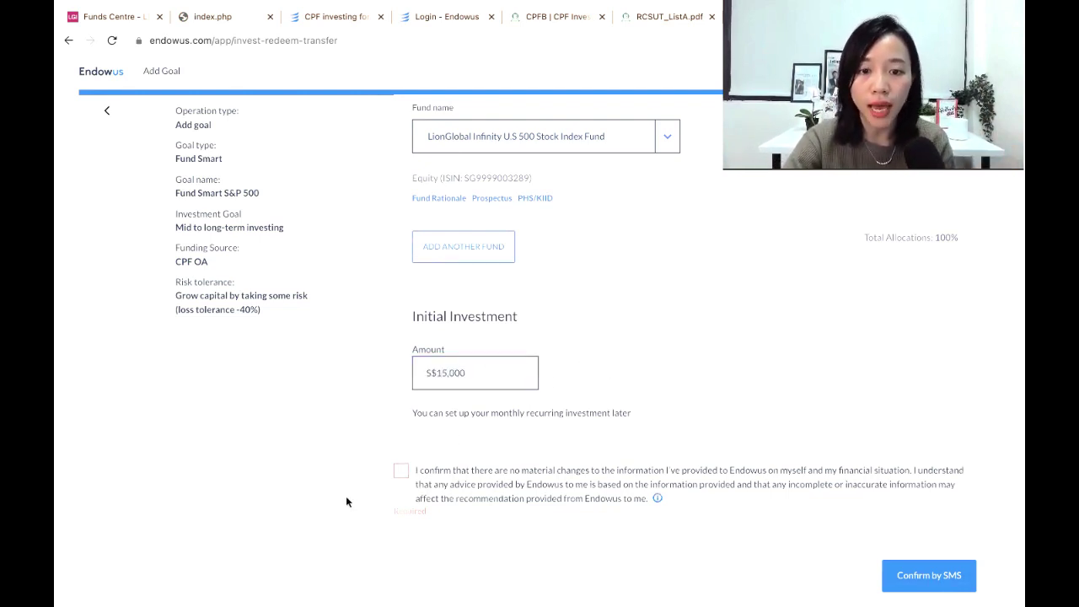
{"action": "left_click", "coordinate": [402, 471]}
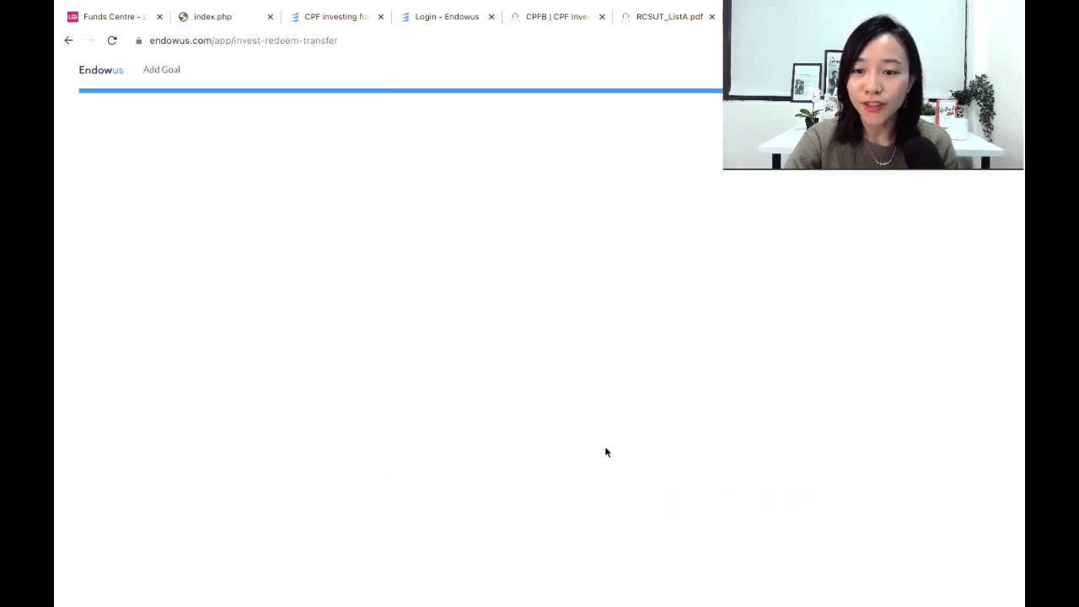
Step: Examine the portfolio's overview figures and the goal projection chart, continuing down to the holdings
{"action": "scroll", "coordinate": [777, 451], "scroll_direction": "down", "scroll_amount": 4}
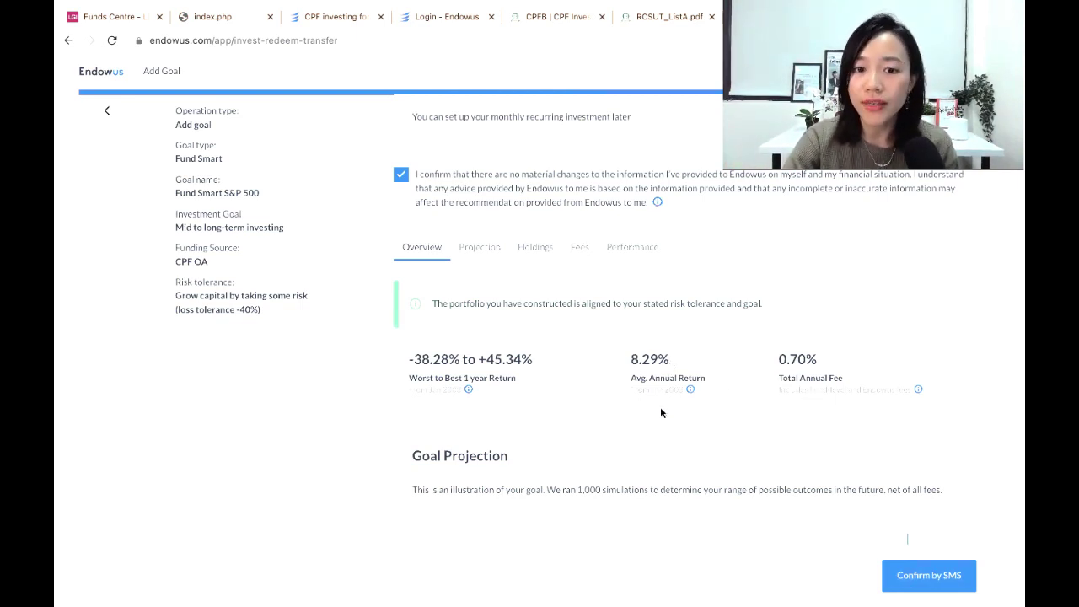
{"action": "scroll", "coordinate": [661, 412], "scroll_direction": "down", "scroll_amount": 2}
{"action": "scroll", "coordinate": [660, 412], "scroll_direction": "down", "scroll_amount": 3}
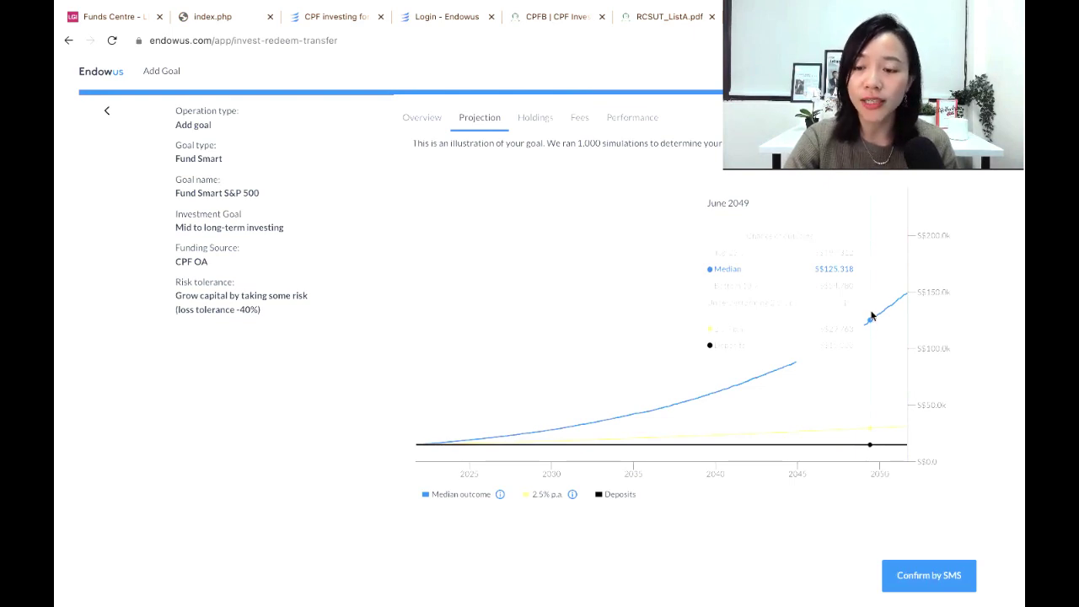
{"action": "scroll", "coordinate": [863, 408], "scroll_direction": "down", "scroll_amount": 4}
{"action": "scroll", "coordinate": [862, 409], "scroll_direction": "down", "scroll_amount": 1}
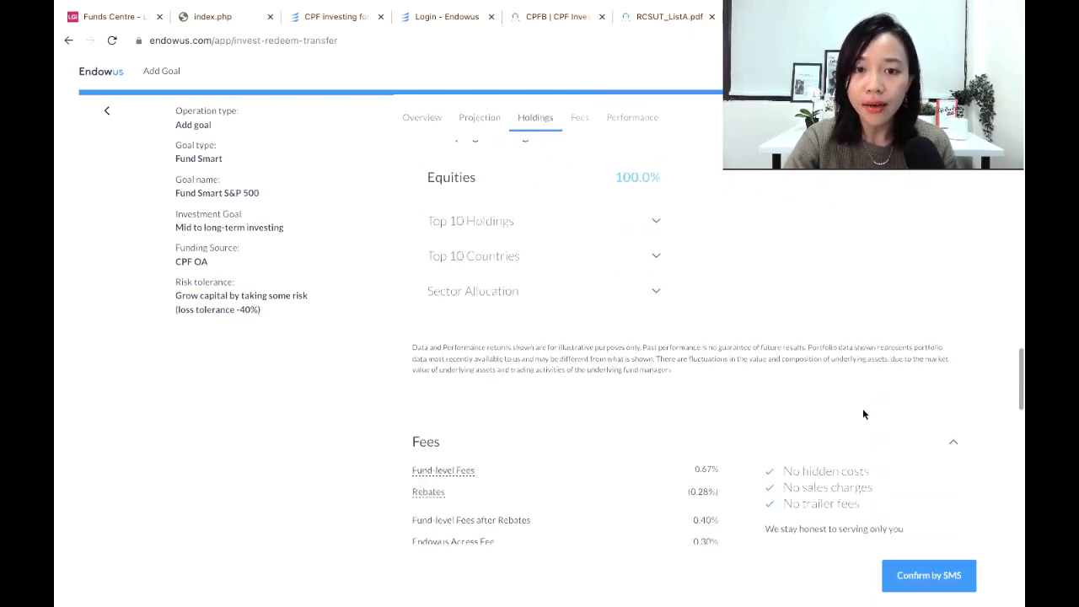
Step: Expand the equities' Top 10 Holdings and examine the companies and their allocations
{"action": "left_click", "coordinate": [643, 228]}
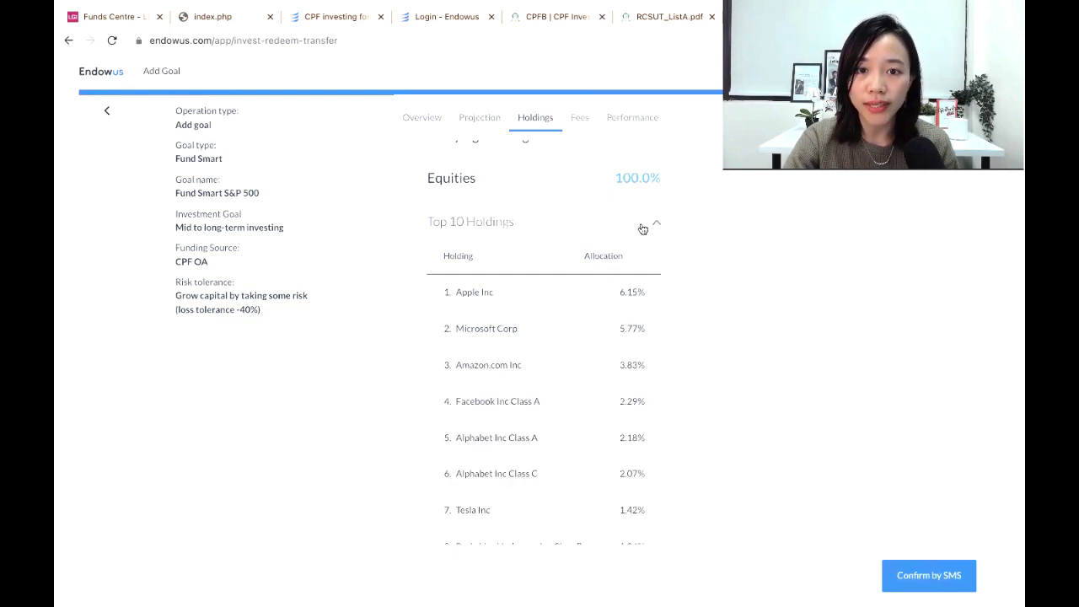
{"action": "scroll", "coordinate": [603, 391], "scroll_direction": "down", "scroll_amount": 1}
{"action": "scroll", "coordinate": [628, 335], "scroll_direction": "down", "scroll_amount": 1}
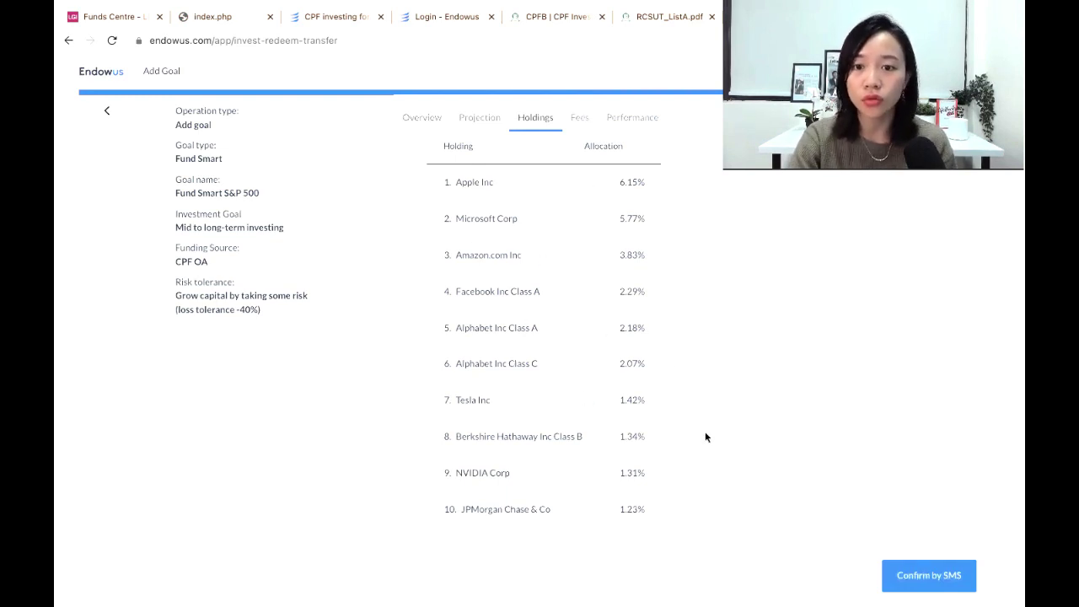
{"action": "scroll", "coordinate": [712, 431], "scroll_direction": "down", "scroll_amount": 3}
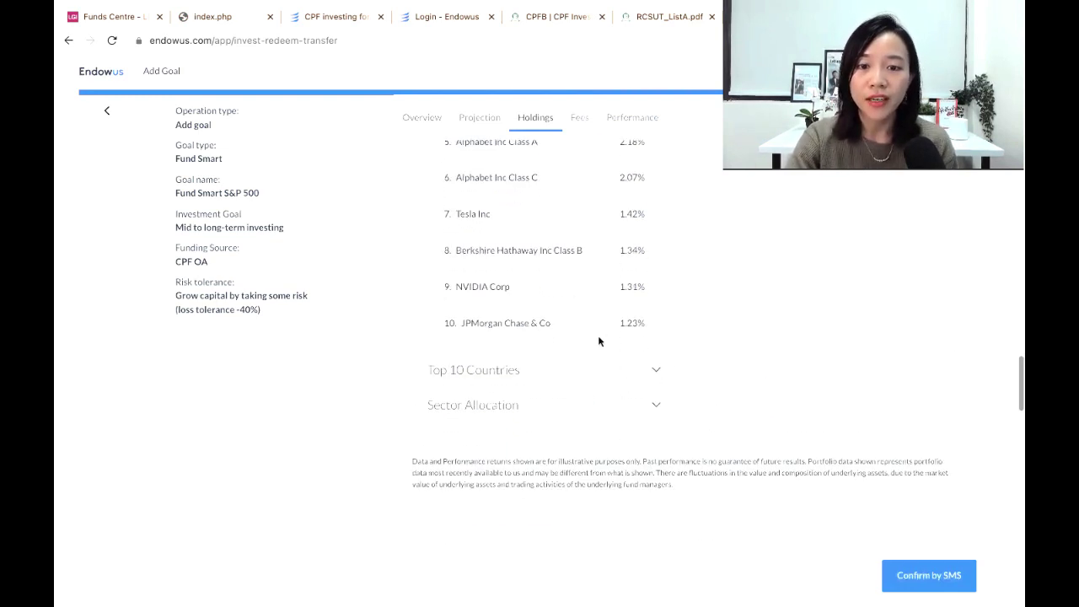
Step: Expand the Sector Allocation and examine each sector's share of the portfolio
{"action": "scroll", "coordinate": [624, 278], "scroll_direction": "down", "scroll_amount": 3}
{"action": "left_click", "coordinate": [655, 201]}
{"action": "scroll", "coordinate": [637, 287], "scroll_direction": "down", "scroll_amount": 1}
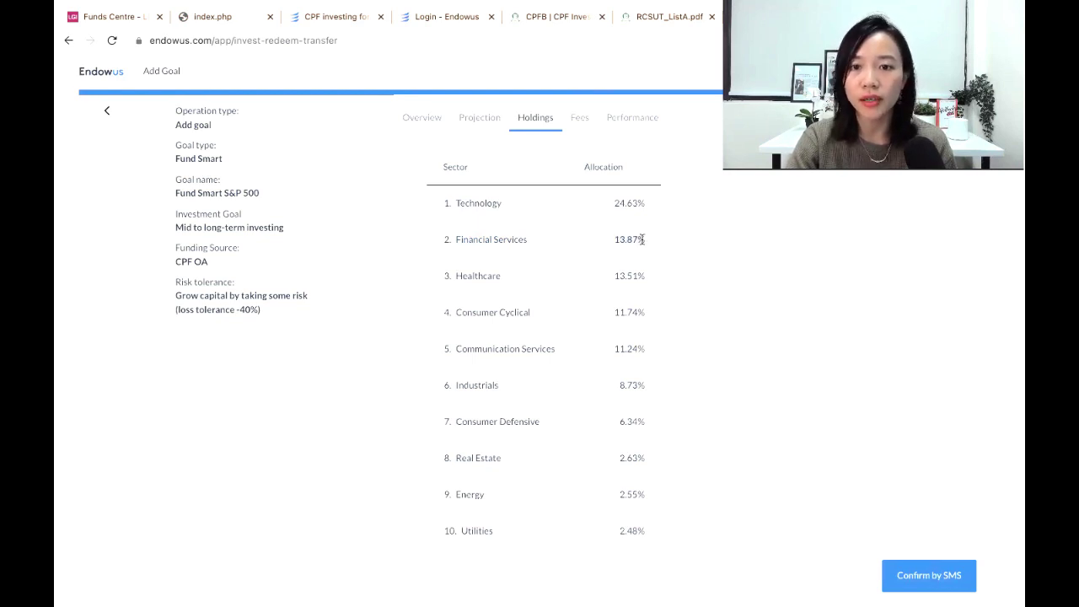
{"action": "left_click_drag", "start_coordinate": [611, 275], "coordinate": [648, 278]}
{"action": "scroll", "coordinate": [698, 290], "scroll_direction": "down", "scroll_amount": 1}
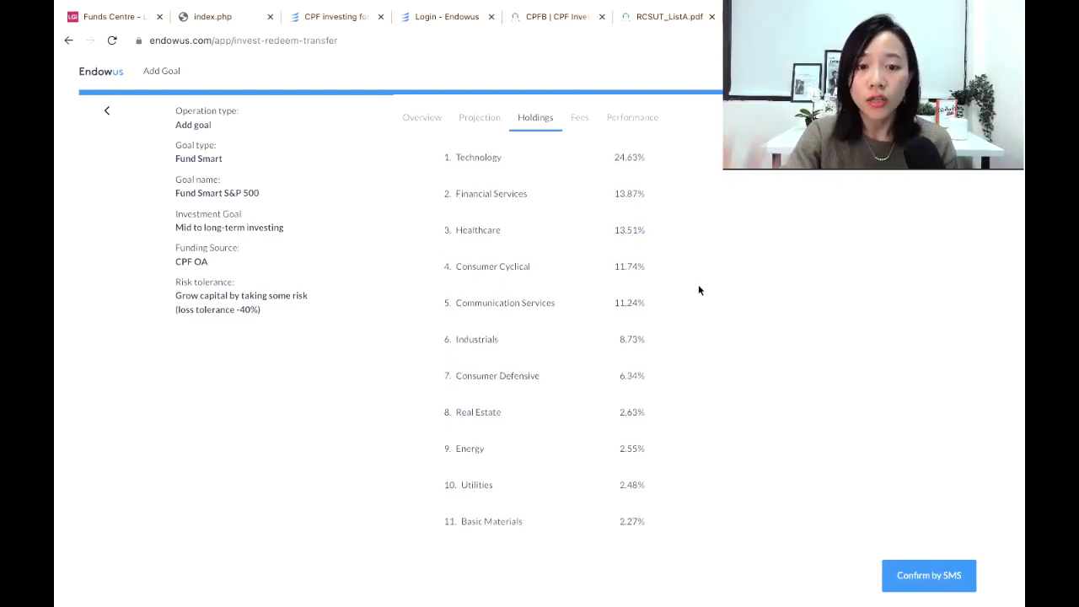
{"action": "scroll", "coordinate": [692, 348], "scroll_direction": "up", "scroll_amount": 3}
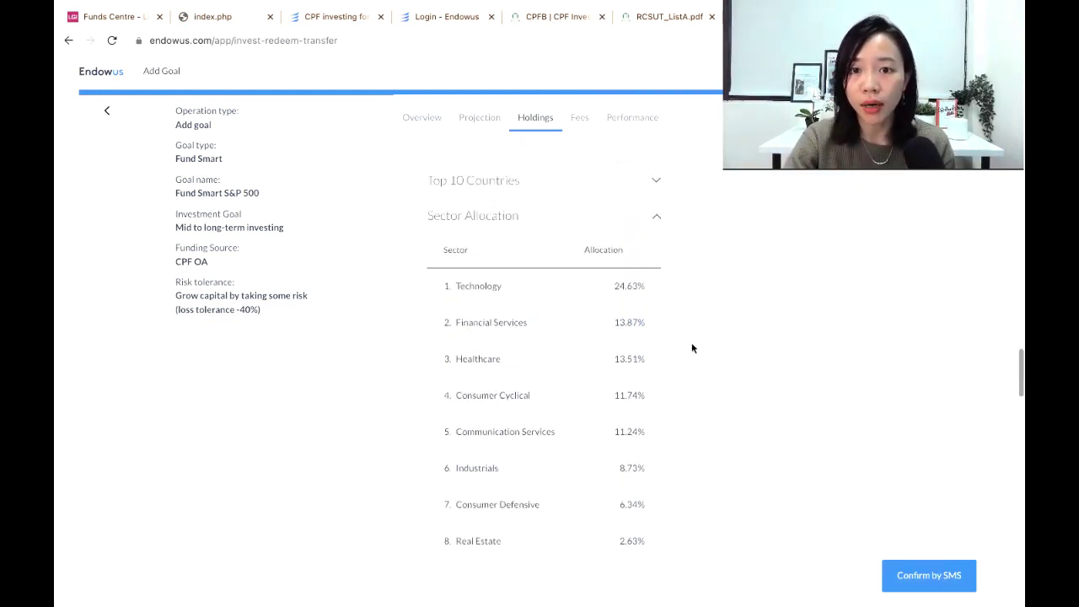
Step: Collapse the Sector Allocation and examine the portfolio's fee breakdown, including fund-level fees, rebates, access fee and total annual fee
{"action": "left_click", "coordinate": [655, 217]}
{"action": "scroll", "coordinate": [679, 305], "scroll_direction": "down", "scroll_amount": 3}
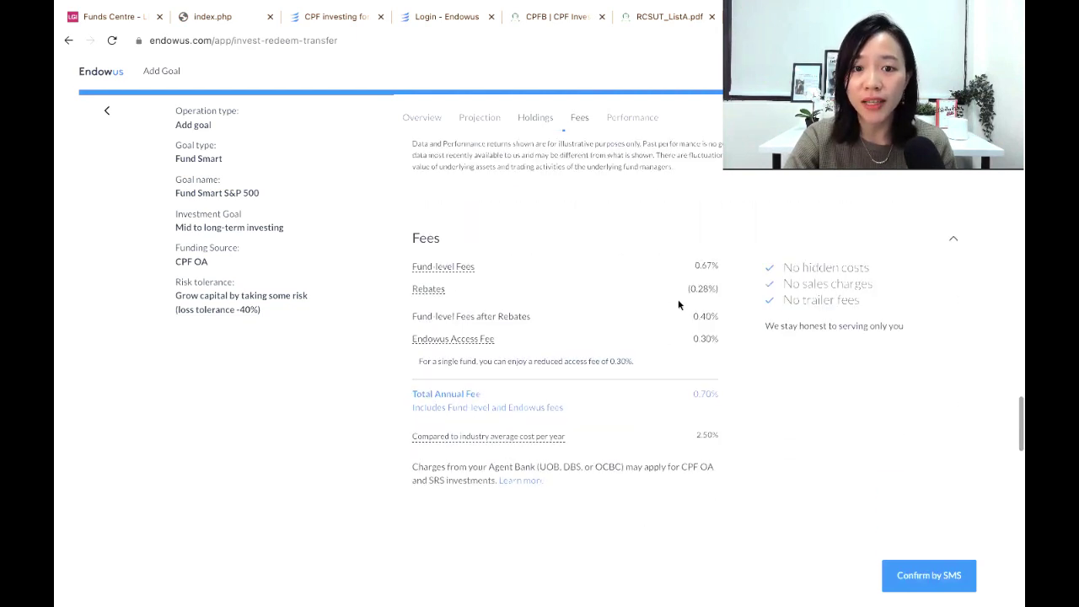
{"action": "scroll", "coordinate": [726, 388], "scroll_direction": "up", "scroll_amount": 5}
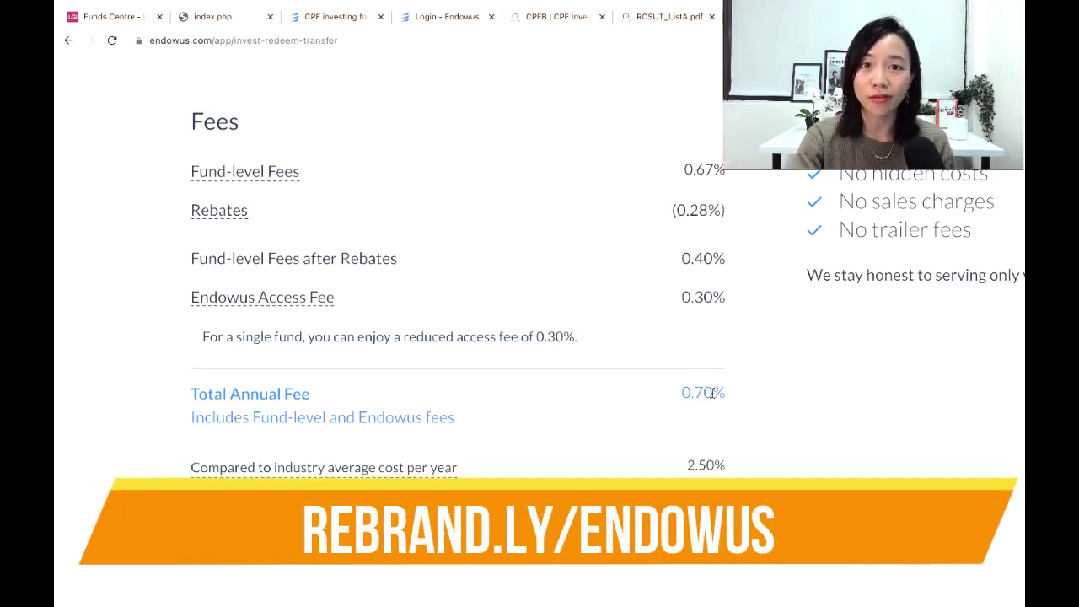
{"action": "scroll", "coordinate": [746, 409], "scroll_direction": "down", "scroll_amount": 5}
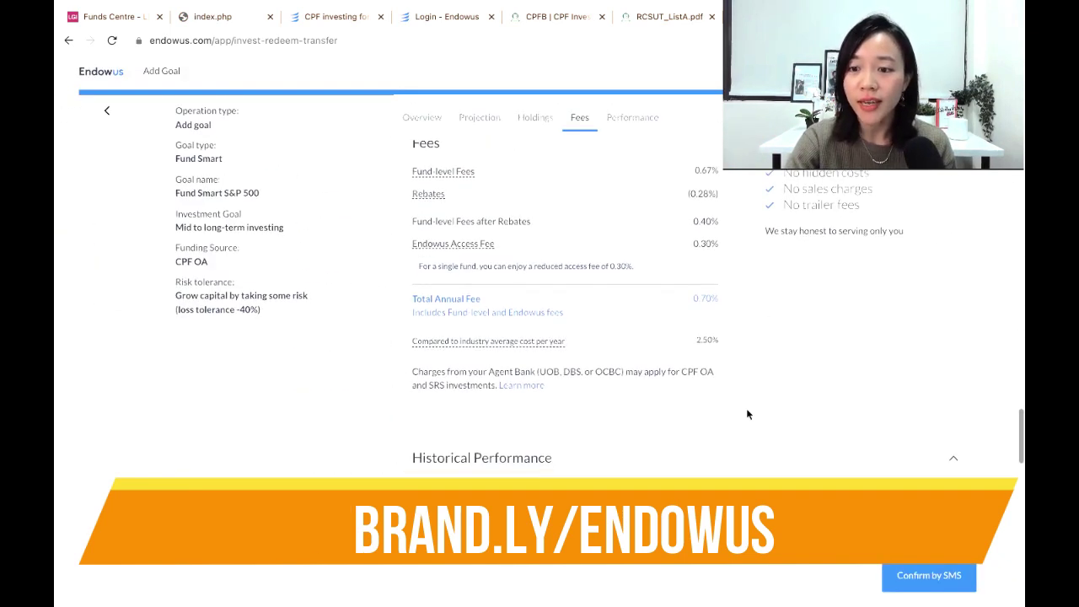
Step: Show the historical performance chart over 10Y and examine the return figures by timeframe and calendar year
{"action": "scroll", "coordinate": [746, 408], "scroll_direction": "down", "scroll_amount": 5}
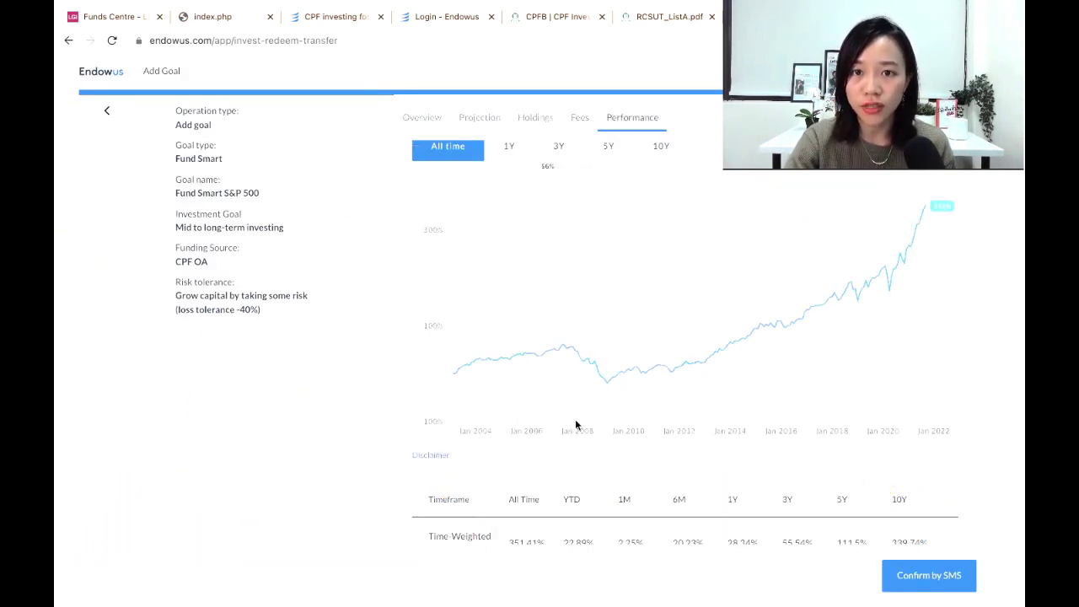
{"action": "left_click", "coordinate": [655, 161]}
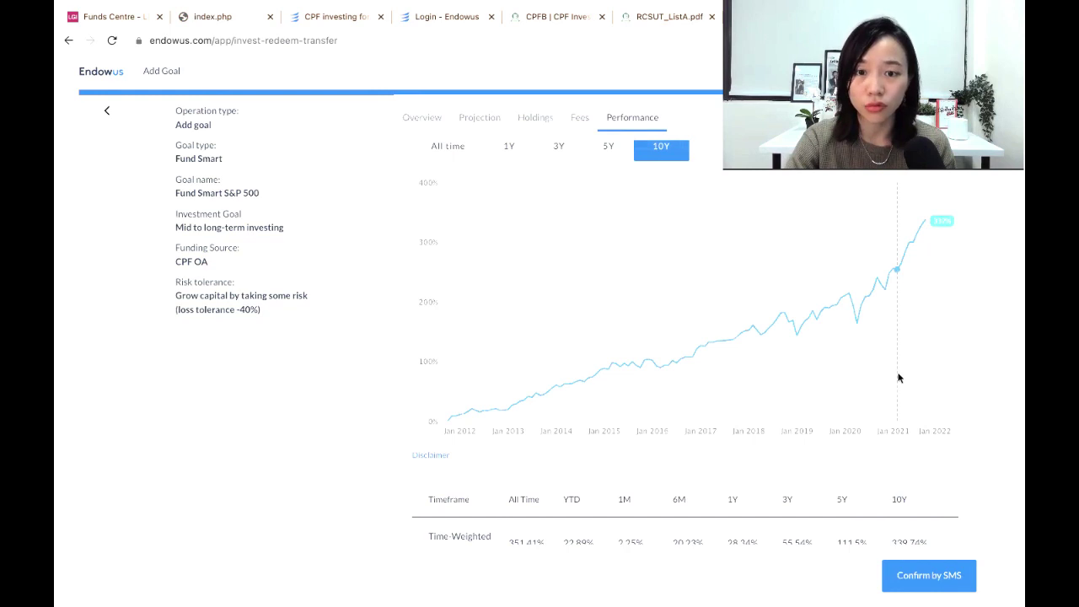
{"action": "scroll", "coordinate": [899, 378], "scroll_direction": "down", "scroll_amount": 3}
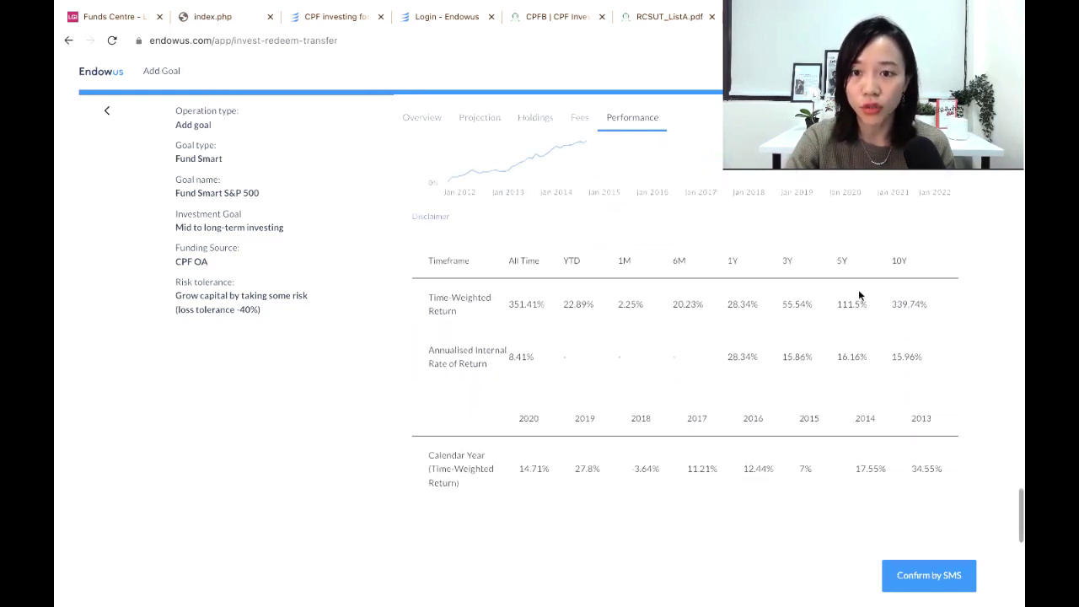
Step: Confirm the goal by SMS with the 2-step verification code and close the goal creation notice
{"action": "left_click", "coordinate": [921, 576]}
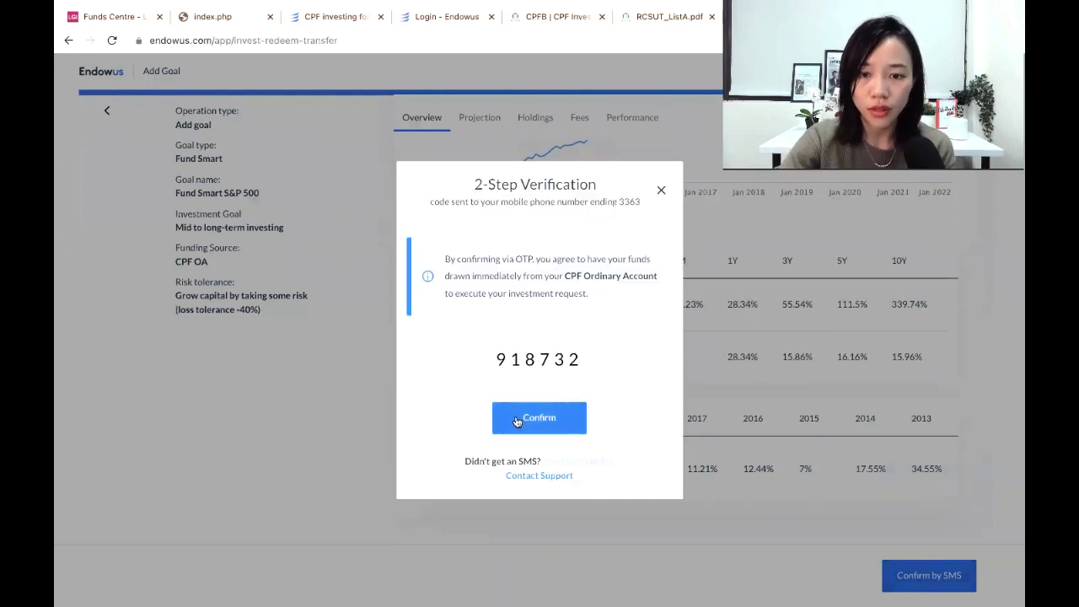
{"action": "left_click", "coordinate": [518, 420]}
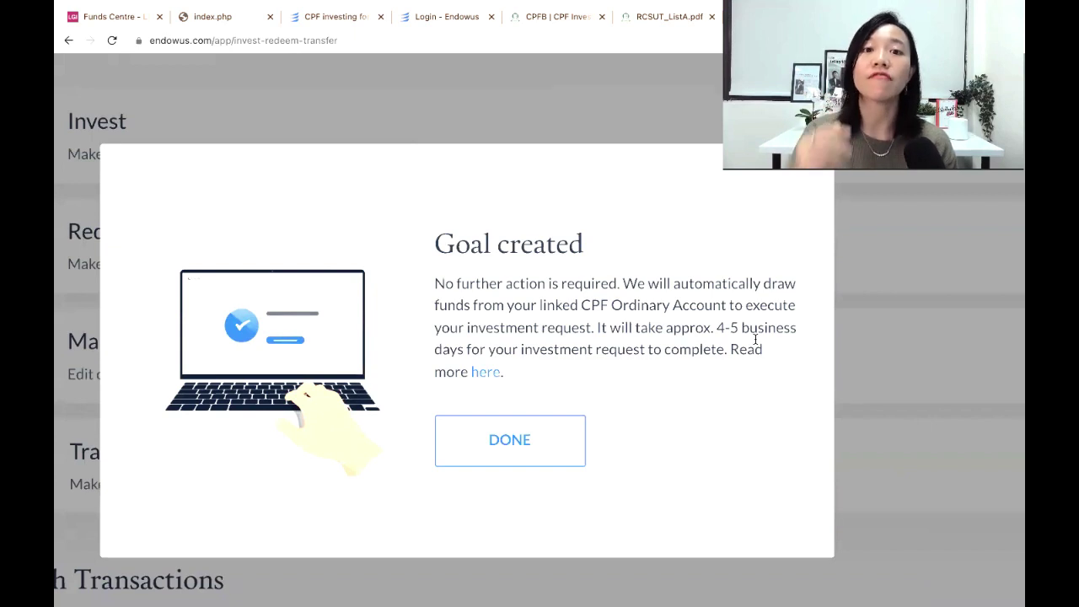
{"action": "left_click", "coordinate": [510, 438]}
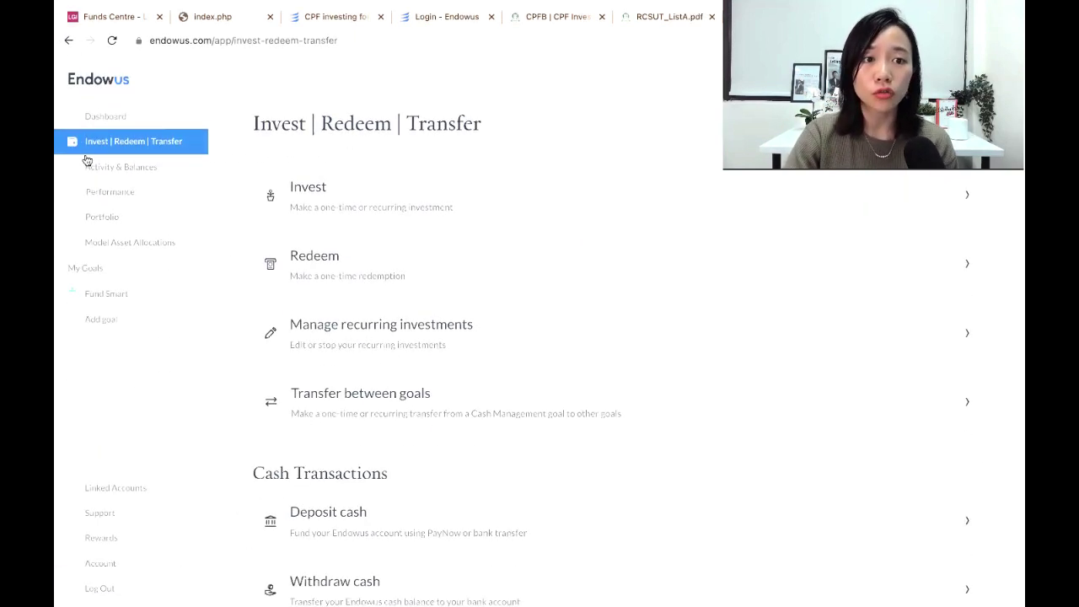
Step: Open the dashboard and examine the goals, the transactions and their status, and the overall investment summary
{"action": "left_click", "coordinate": [89, 118]}
{"action": "scroll", "coordinate": [701, 501], "scroll_direction": "down", "scroll_amount": 5}
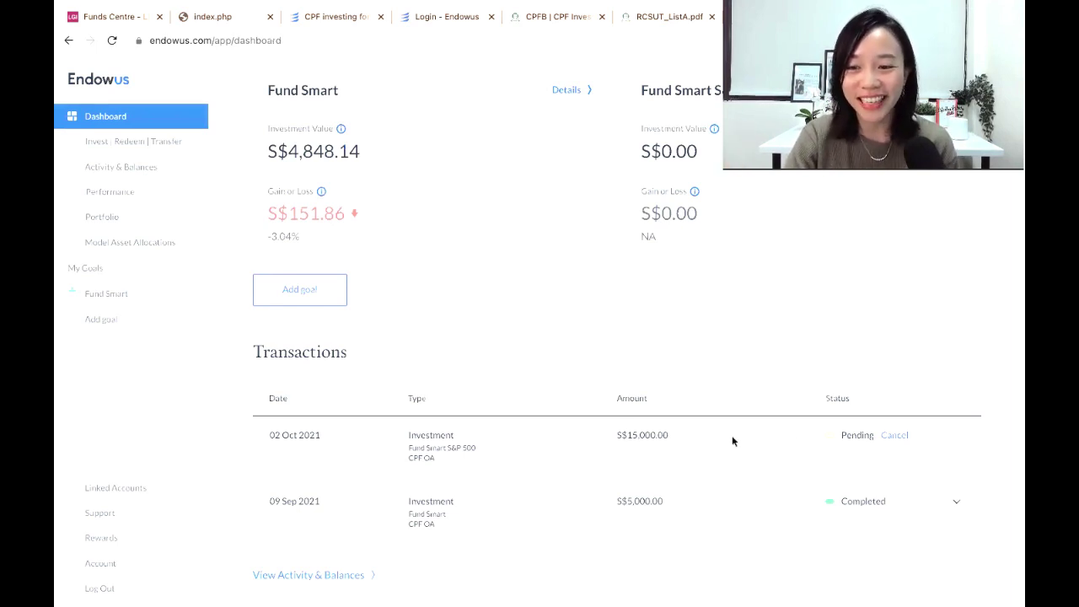
{"action": "scroll", "coordinate": [732, 435], "scroll_direction": "up", "scroll_amount": 1}
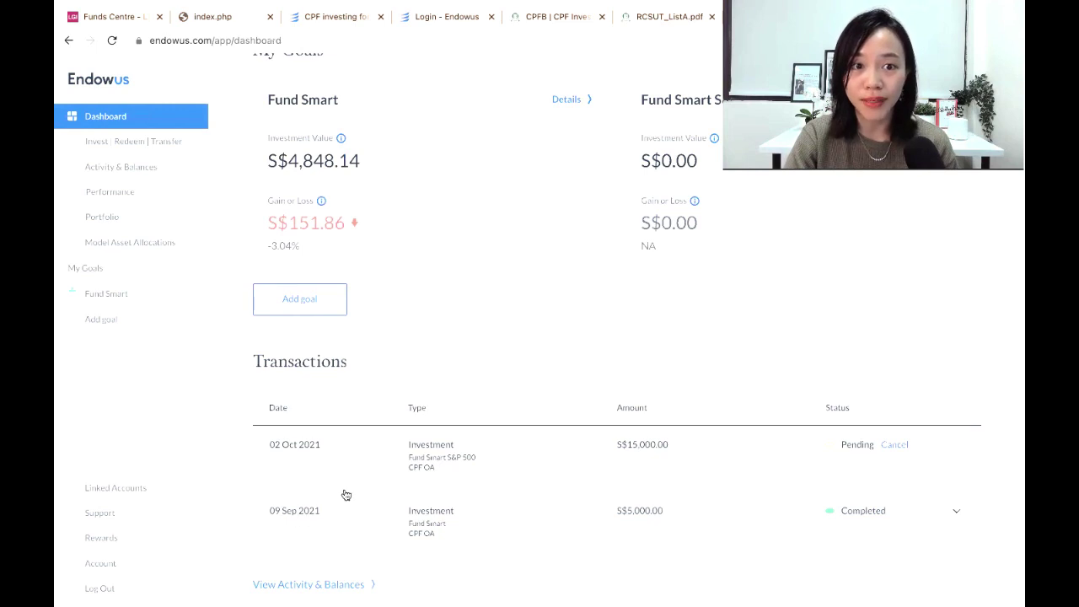
{"action": "scroll", "coordinate": [248, 496], "scroll_direction": "down", "scroll_amount": 2}
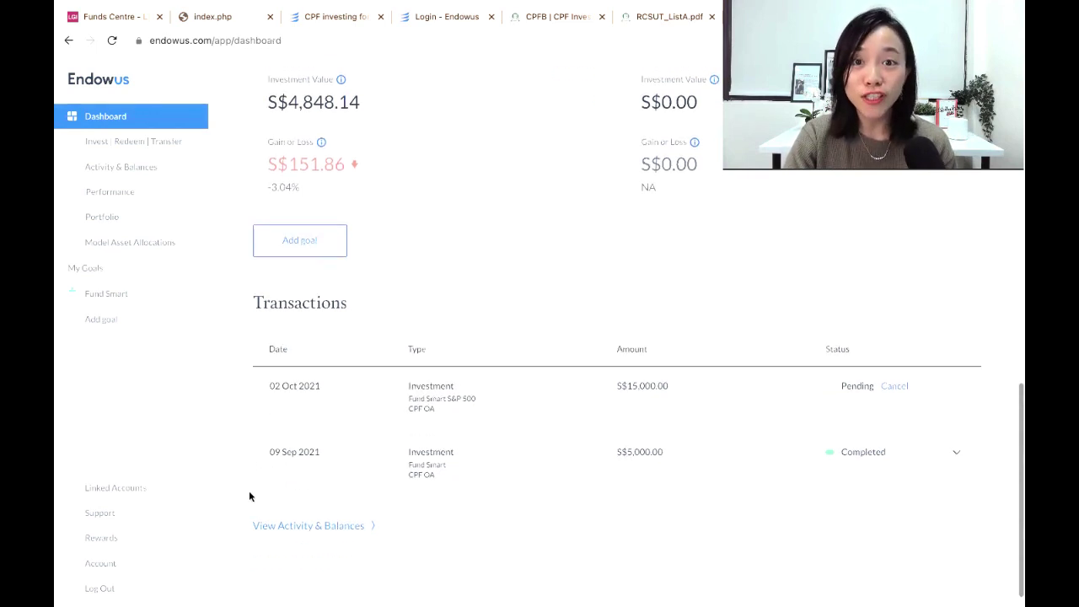
{"action": "scroll", "coordinate": [249, 496], "scroll_direction": "up", "scroll_amount": 3}
{"action": "scroll", "coordinate": [248, 496], "scroll_direction": "up", "scroll_amount": 10}
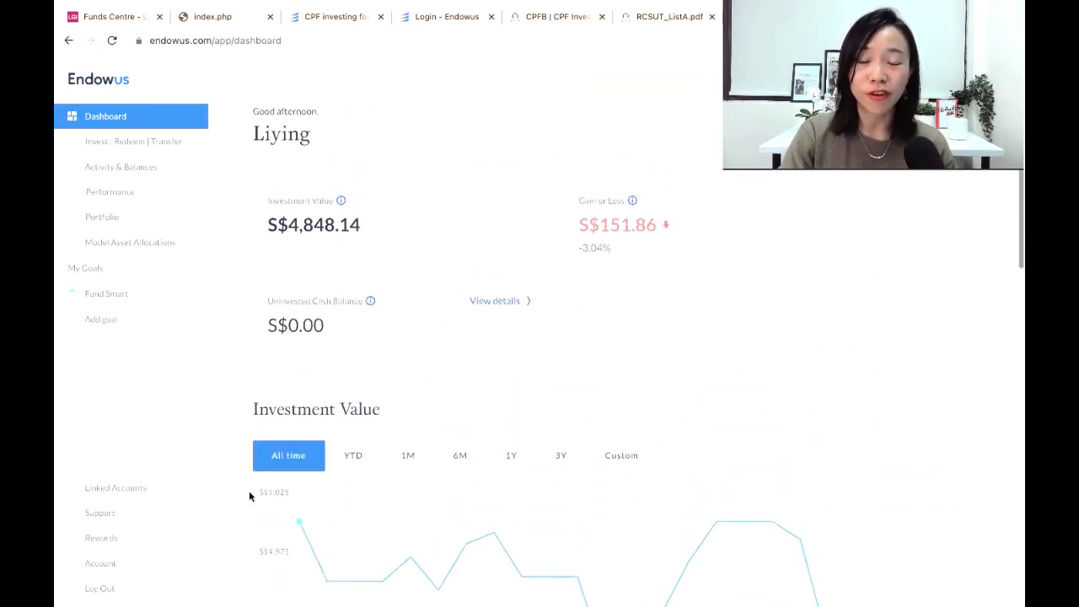